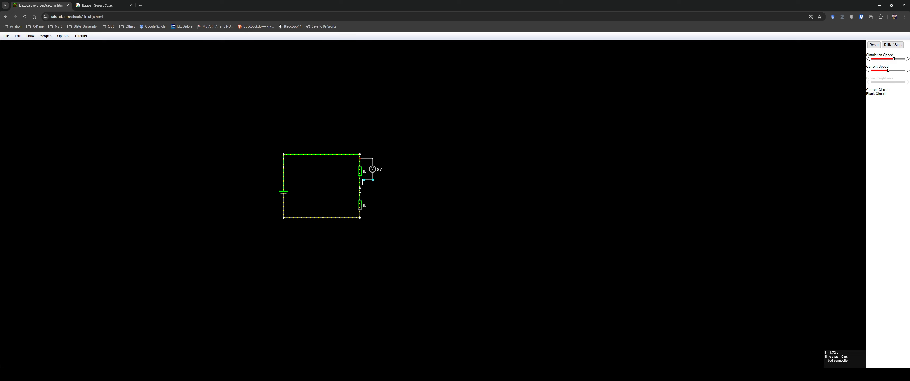
Step: Remove the voltmeter's existing leads and reconnect it with diagonal wires across the upper 1k resistor
left_click_drag(363, 182, 360, 181)
key("Delete")
key("Delete")
left_click_drag(372, 159, 359, 154)
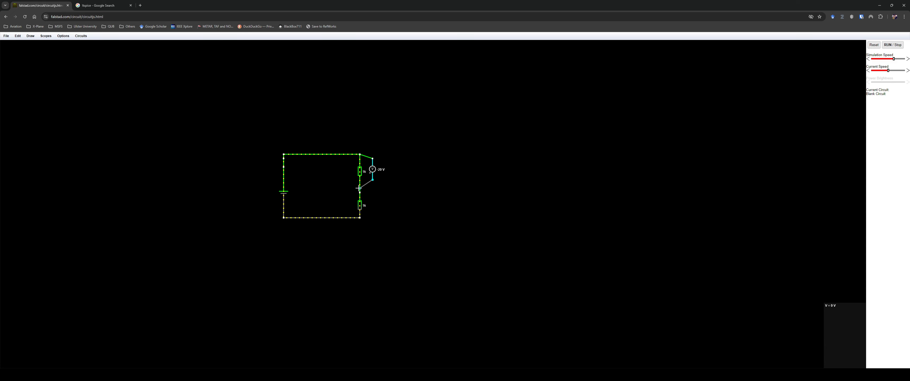
left_click_drag(358, 187, 360, 188)
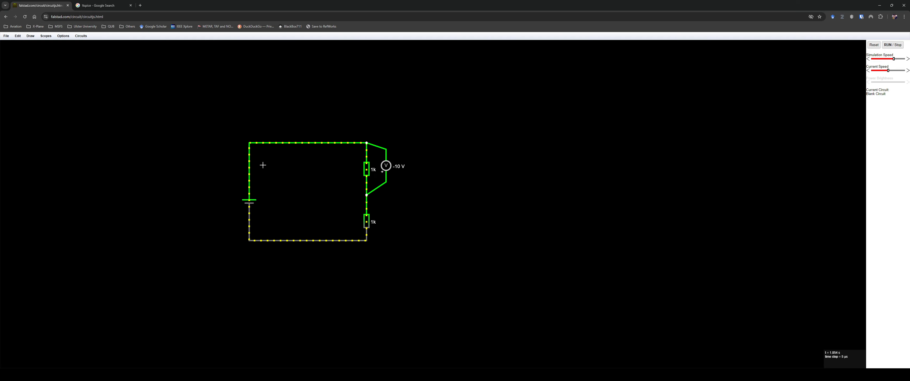
scroll(283, 165, "up", 4)
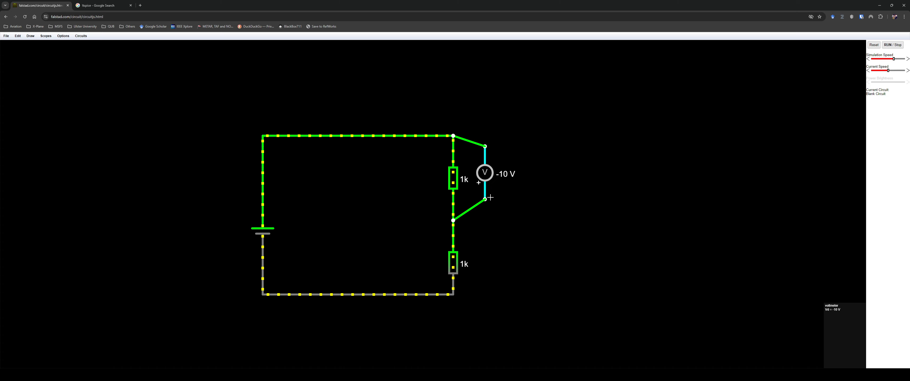
Step: Delete the voltmeter together with both of its diagonal connecting wires
key("Delete")
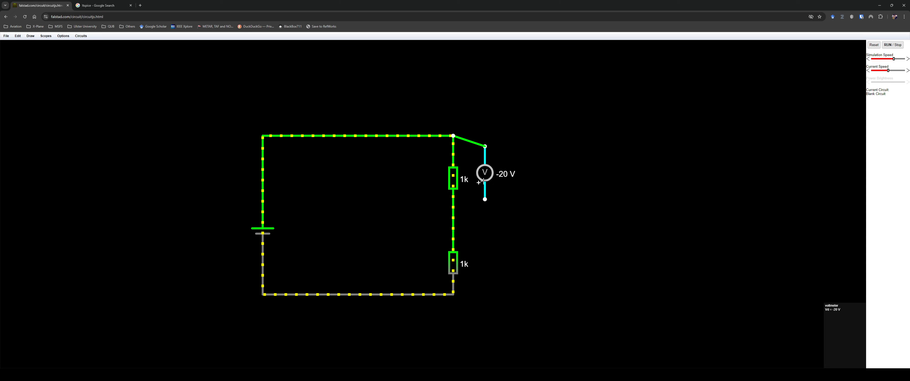
key("Delete")
key("Delete")
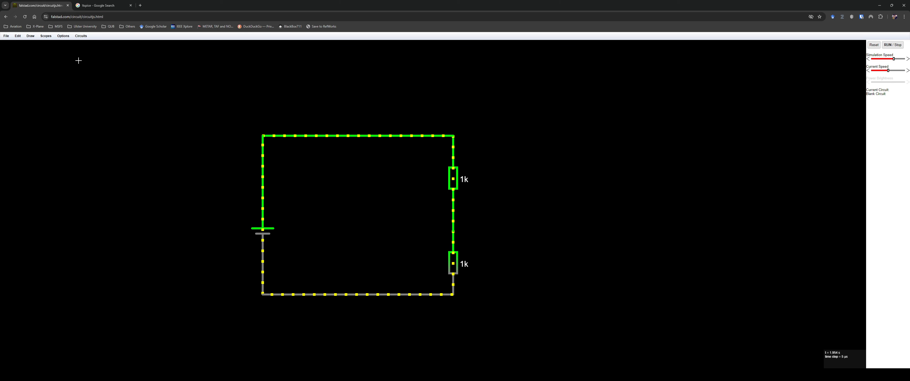
Step: Add a voltmeter with its positive terminal at the top and wire it in parallel with the upper 1k resistor
left_click(31, 35)
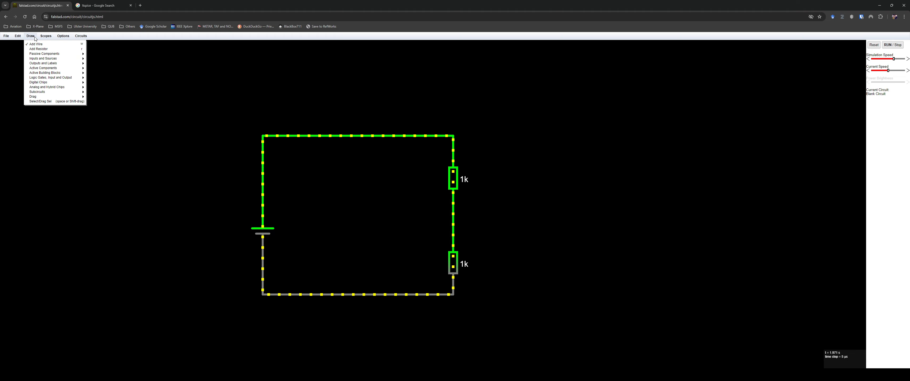
mouse_move(53, 69)
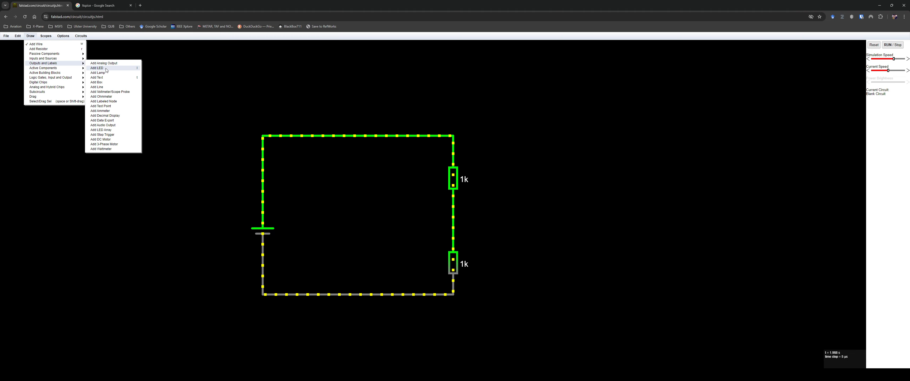
left_click(110, 91)
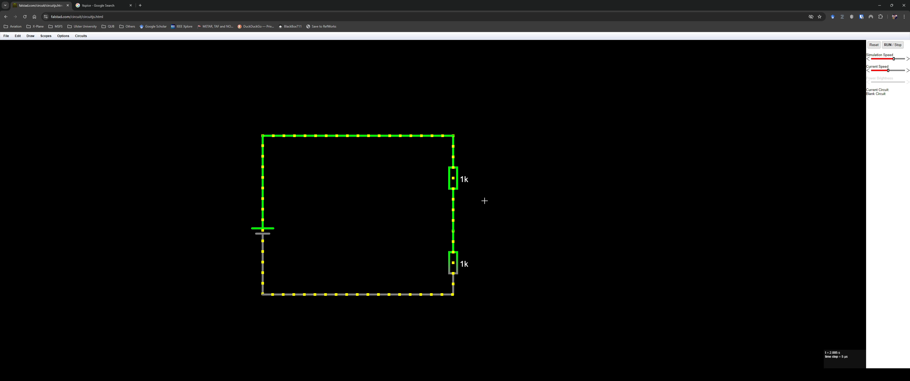
mouse_move(484, 200)
left_mouse_down()
mouse_move(485, 174)
mouse_move(495, 228)
mouse_move(485, 246)
mouse_move(485, 191)
mouse_move(502, 174)
mouse_move(496, 136)
mouse_move(453, 135)
left_mouse_up()
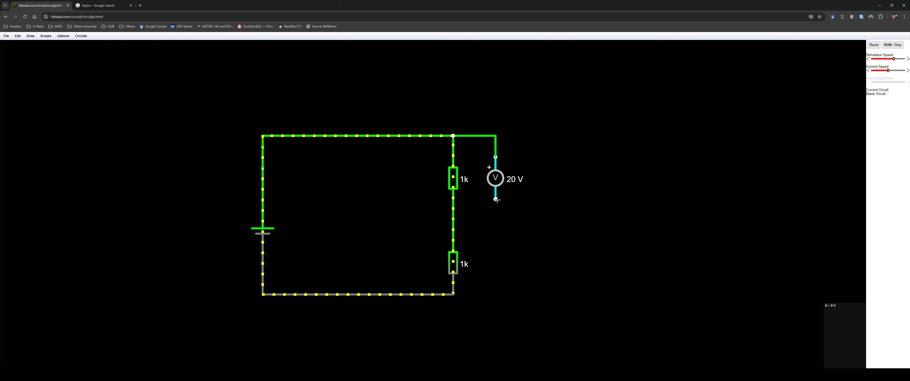
mouse_move(495, 200)
left_mouse_down()
mouse_move(453, 230)
mouse_move(496, 219)
mouse_move(495, 199)
left_mouse_up()
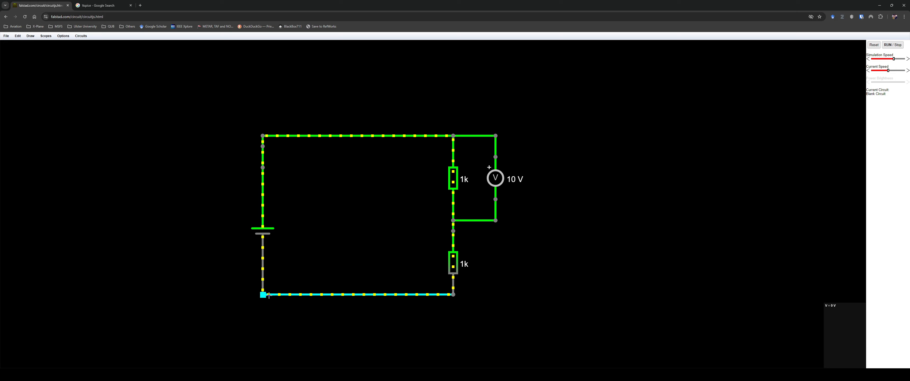
Step: Delete the circuit's bottom wire and replace the top wire with two segments that meet partway between the source and the resistors
mouse_move(263, 295)
left_mouse_down()
mouse_move(292, 299)
mouse_move(263, 295)
left_mouse_up()
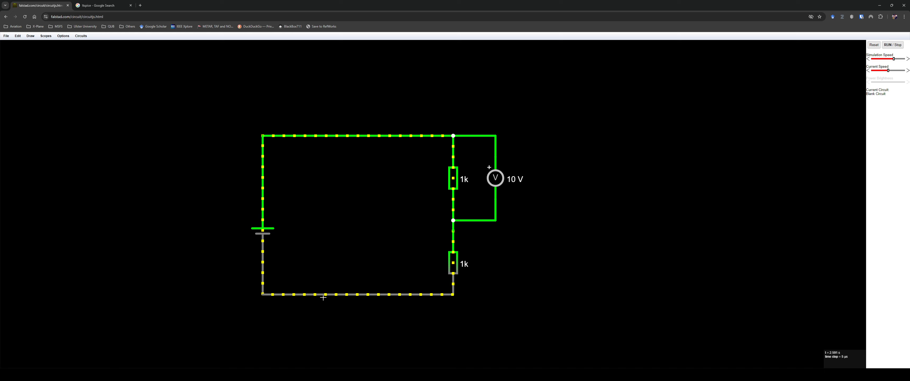
key("Delete")
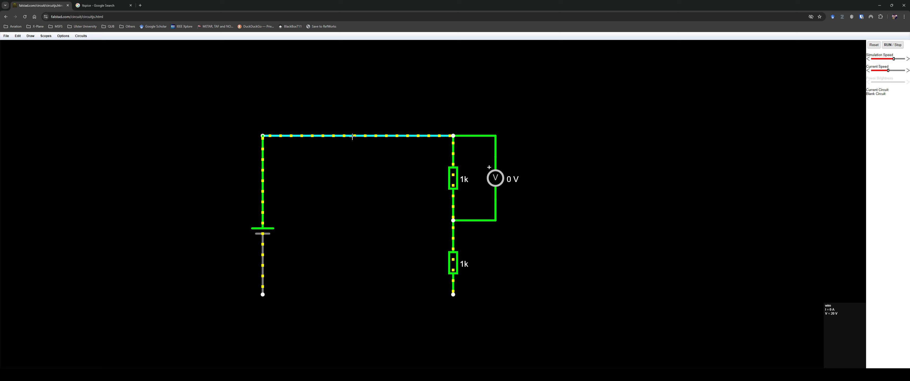
key("Delete")
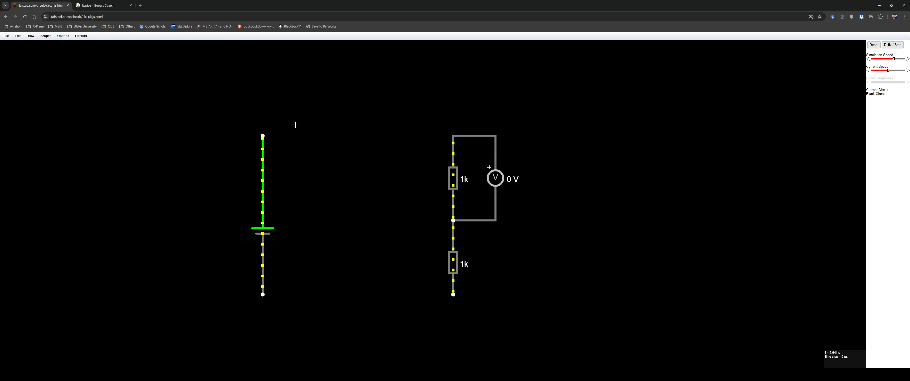
left_click_drag(264, 136, 453, 135)
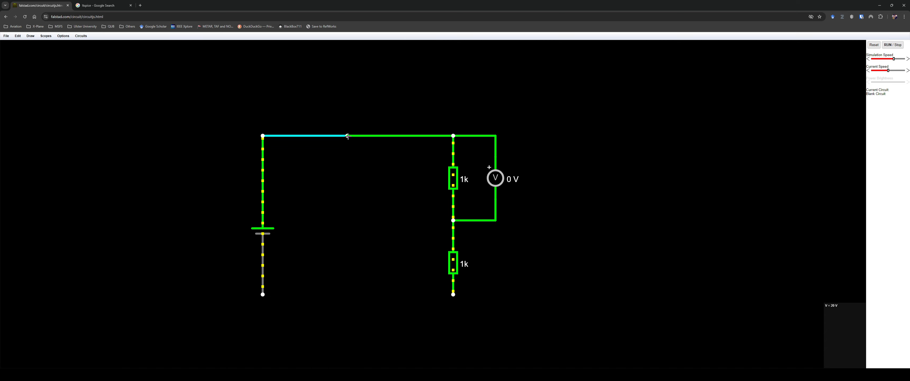
Step: Add a vertical resistor from the top wire's midway junction, a separate vertical wire below it, and a bottom wire joining both sides
key("r")
left_click_drag(348, 136, 343, 201)
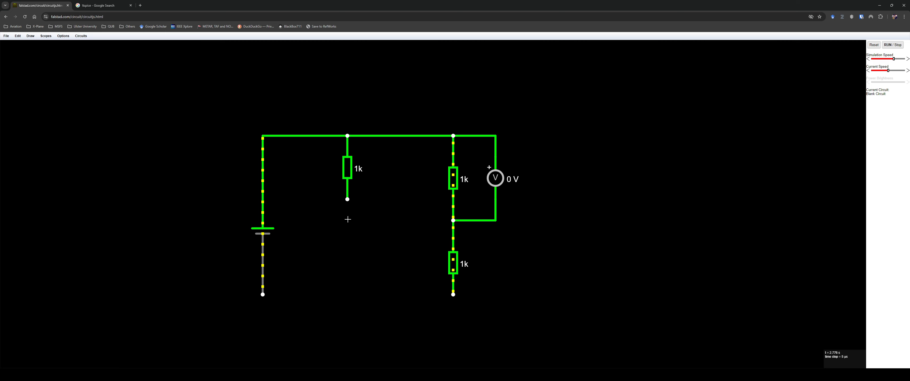
mouse_move(347, 219)
left_mouse_down()
mouse_move(337, 254)
mouse_move(349, 274)
mouse_move(337, 304)
mouse_move(347, 294)
left_mouse_up()
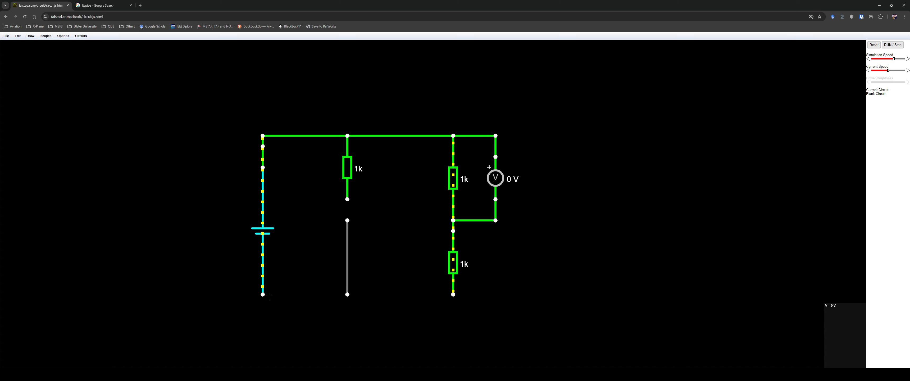
left_click_drag(262, 295, 347, 294)
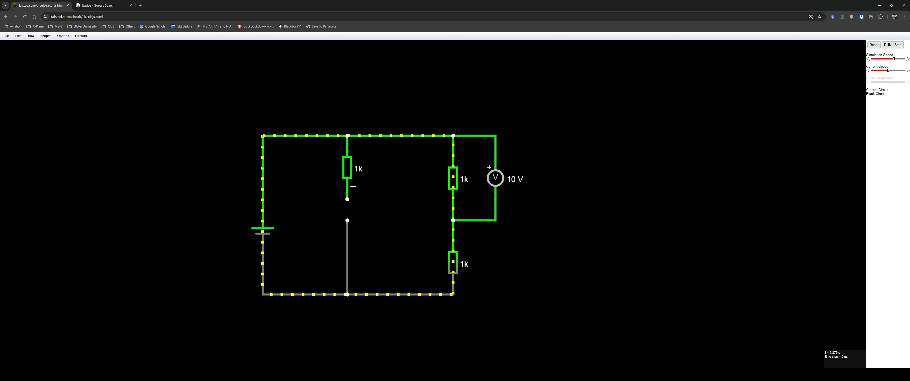
Step: Set the middle branch's resistor to 200 ohms and wire its lower end to the vertical wire beneath it
double_click(348, 170)
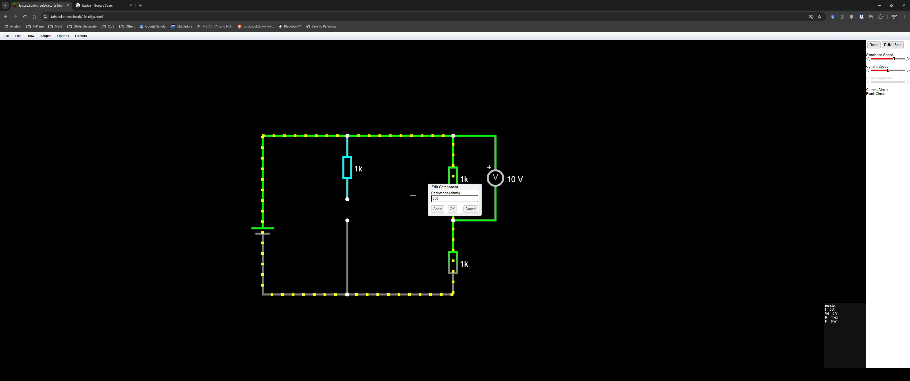
left_click(453, 209)
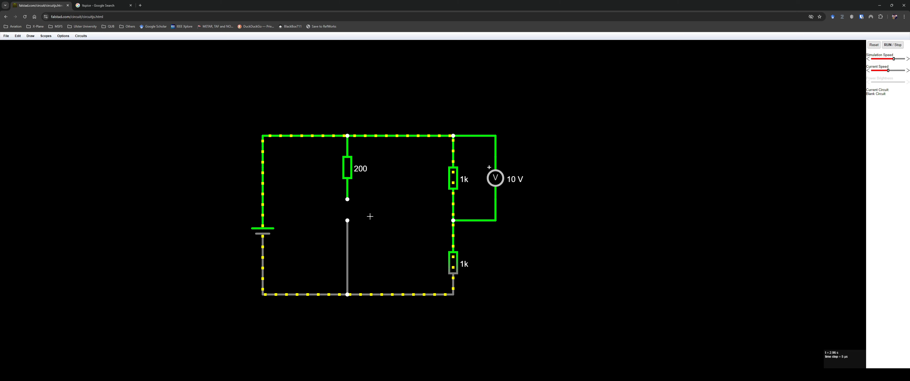
left_click_drag(347, 220, 347, 221)
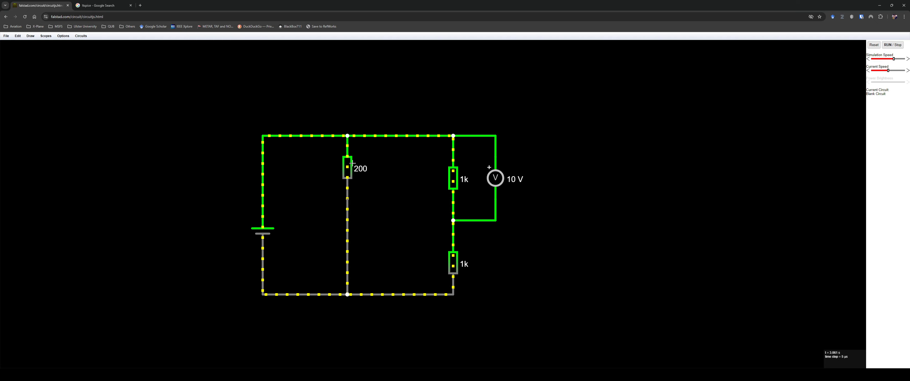
Step: Replace the short wire below the 200-ohm resistor with an ammeter, and the wire beneath that with a 1k resistor
mouse_move(344, 172)
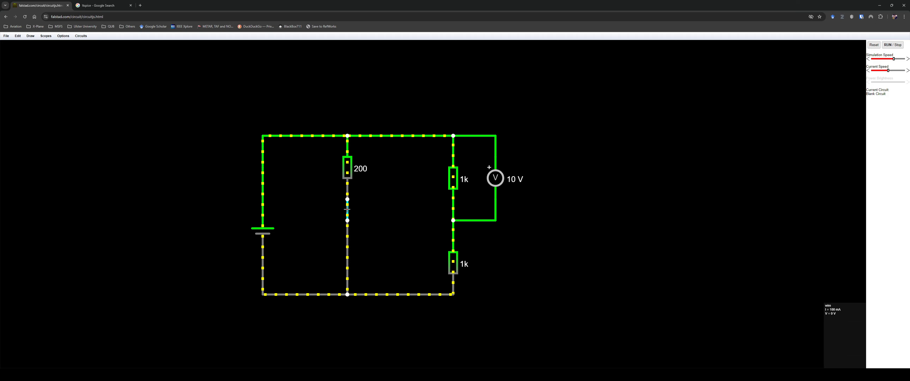
key("Delete")
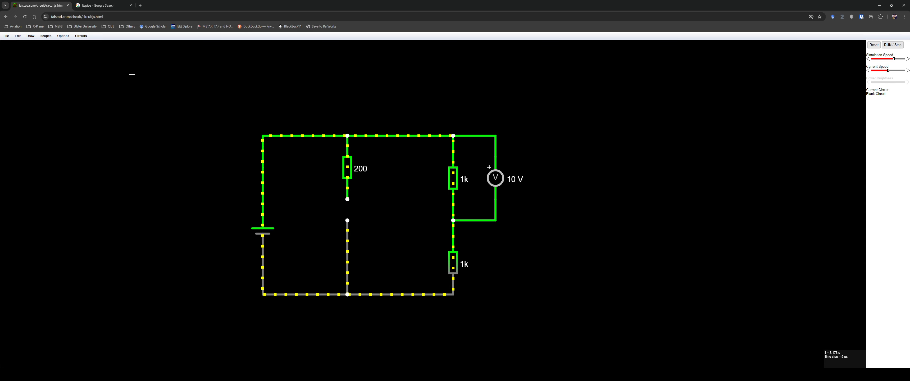
left_click(31, 37)
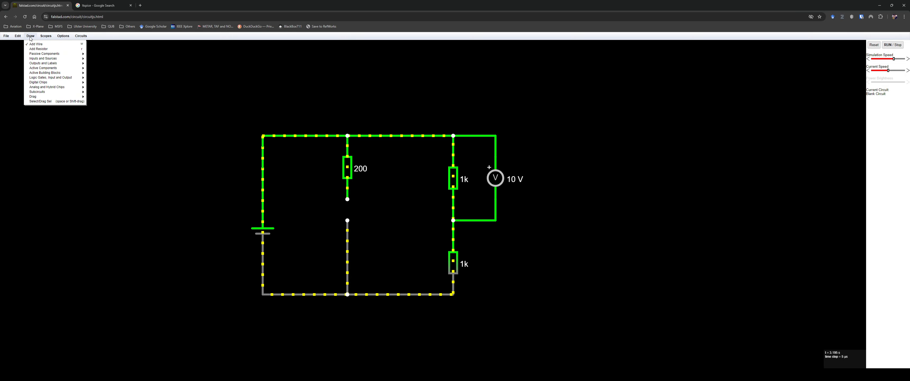
mouse_move(47, 77)
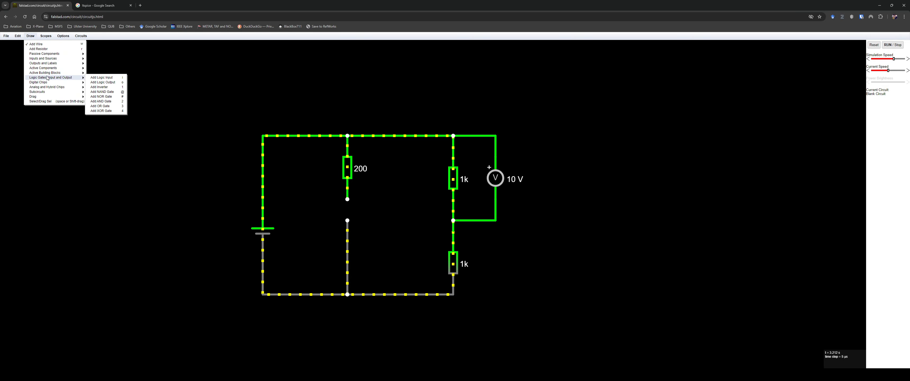
mouse_move(46, 64)
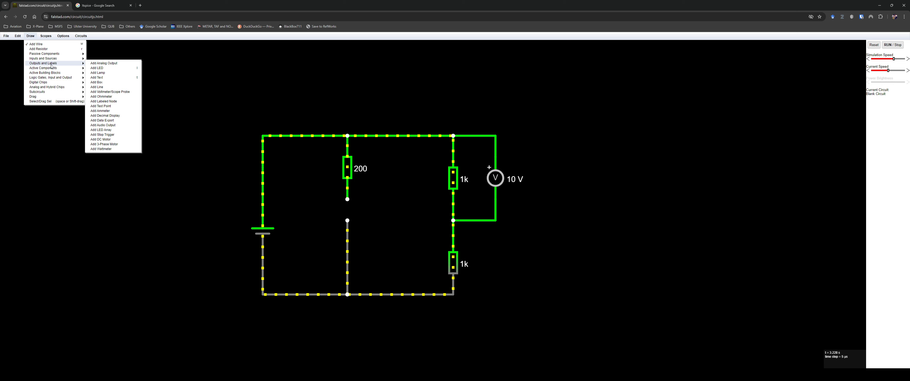
left_click(111, 109)
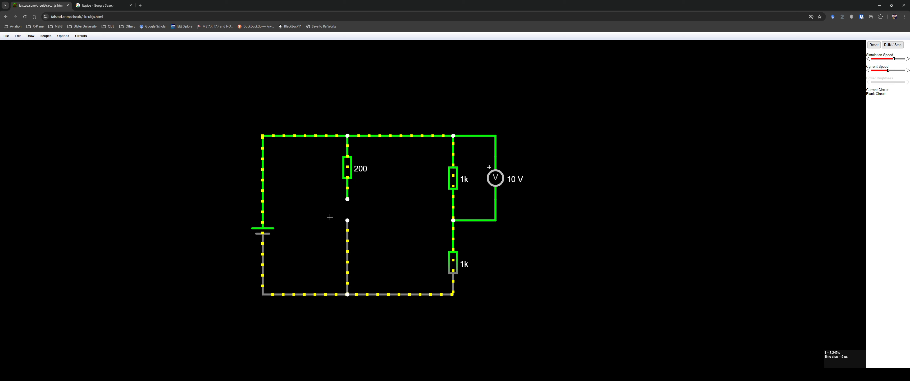
left_click_drag(349, 220, 349, 221)
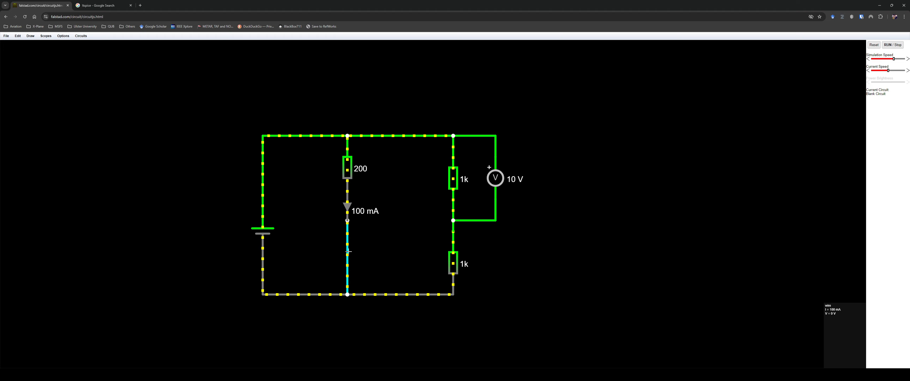
key("Delete")
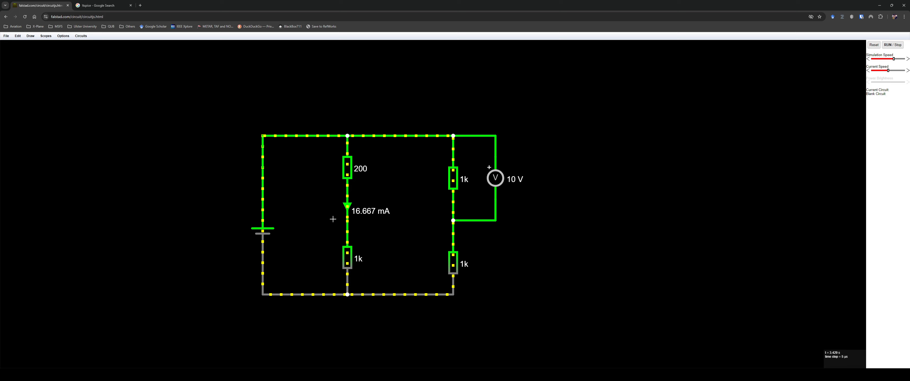
Step: View the 200-ohm resistor in a new scope
mouse_move(347, 167)
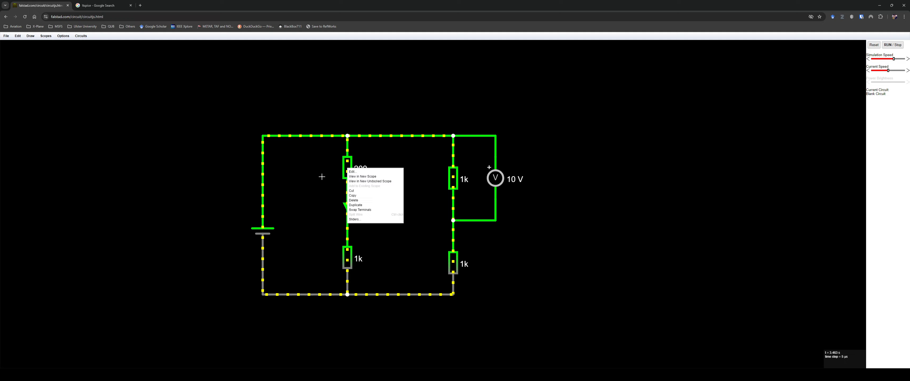
left_click(372, 177)
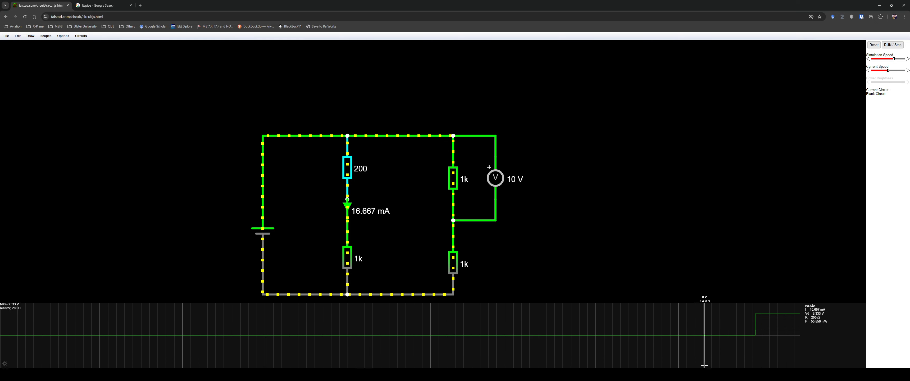
Step: Change the voltage source's waveform to A/C and set its frequency to 100 Hz
double_click(263, 230)
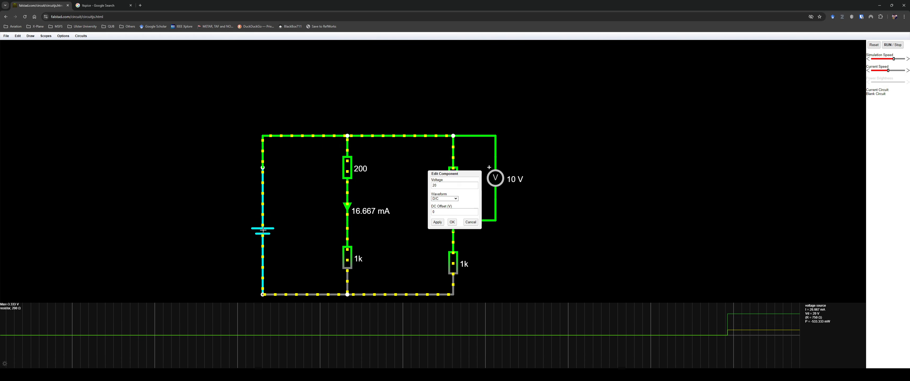
left_click(450, 208)
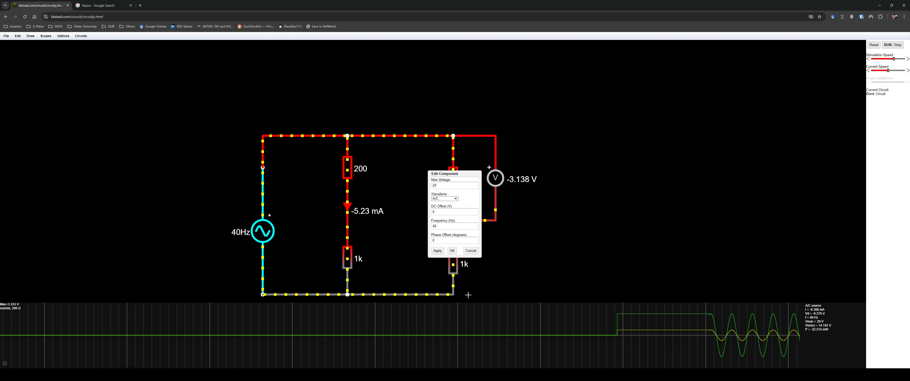
double_click(444, 227)
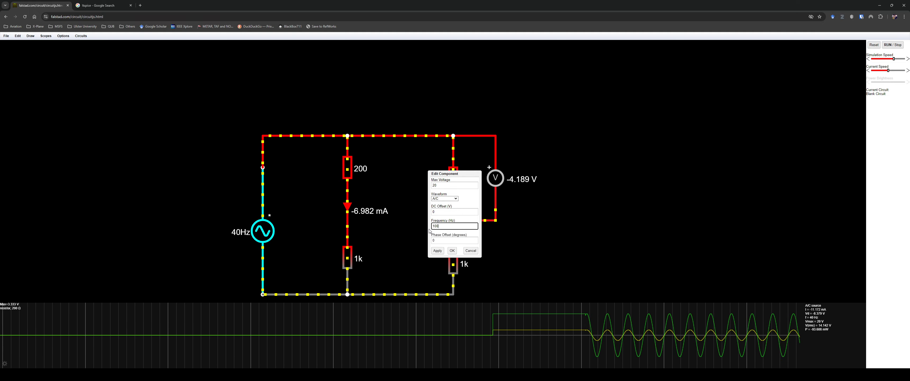
key("Return")
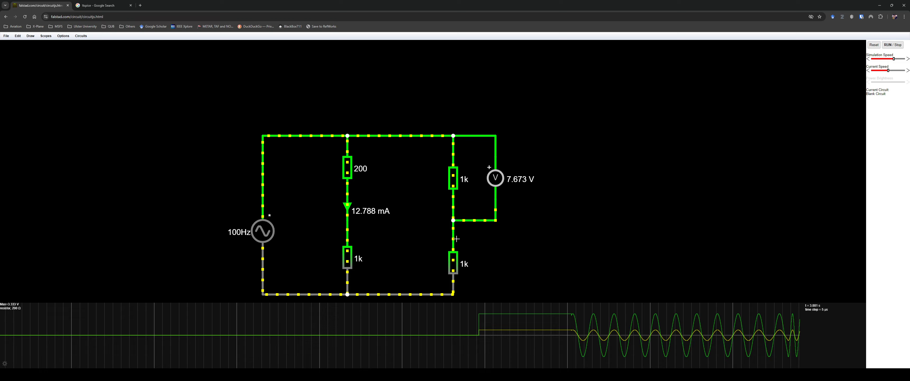